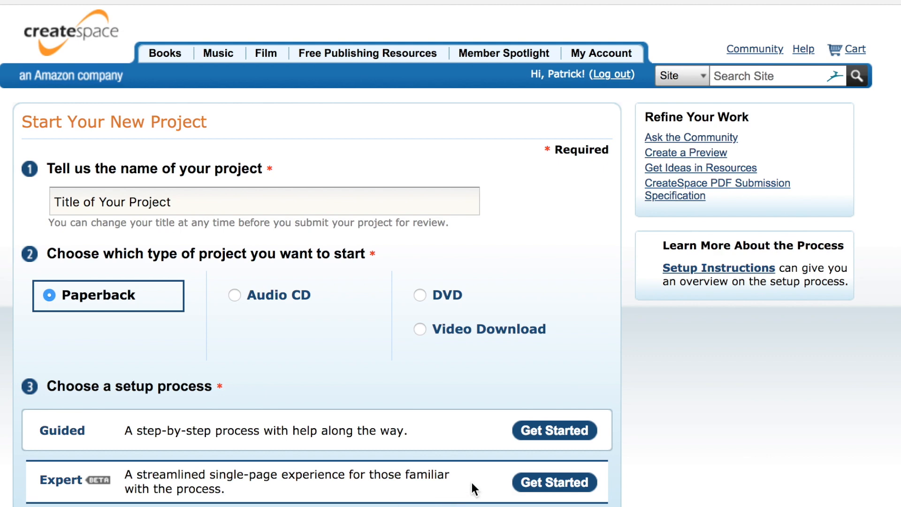
# Start the Expert setup process and enter the subtitle "The Subtitle of Your Project".
pyautogui.click(529, 484)
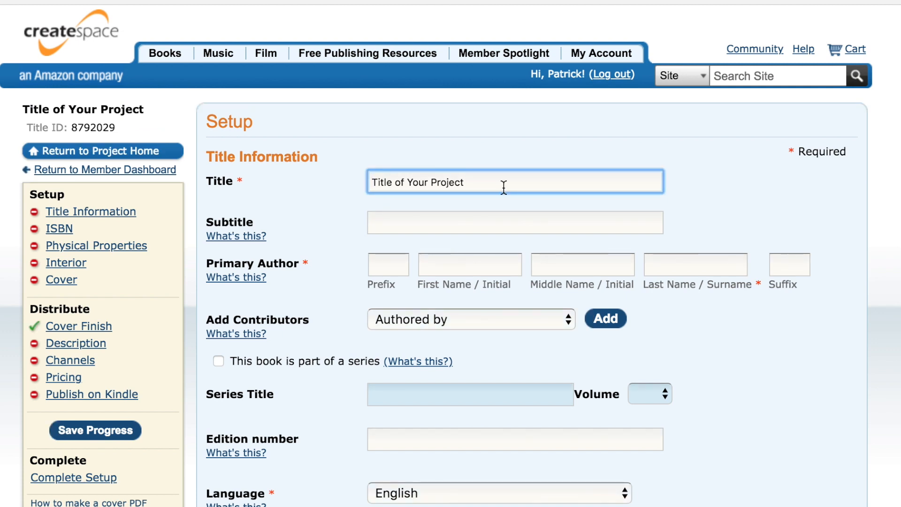
pyautogui.click(411, 222)
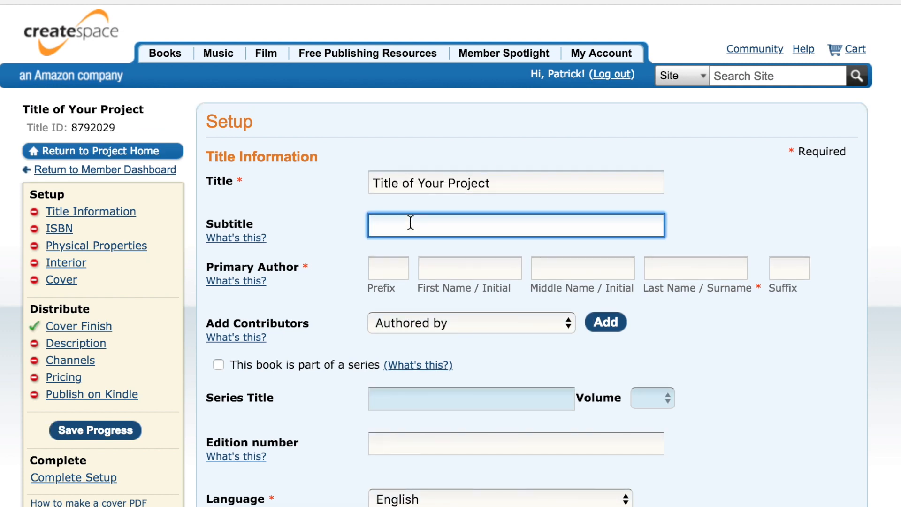
pyautogui.write('The Subtitle of Your Project')
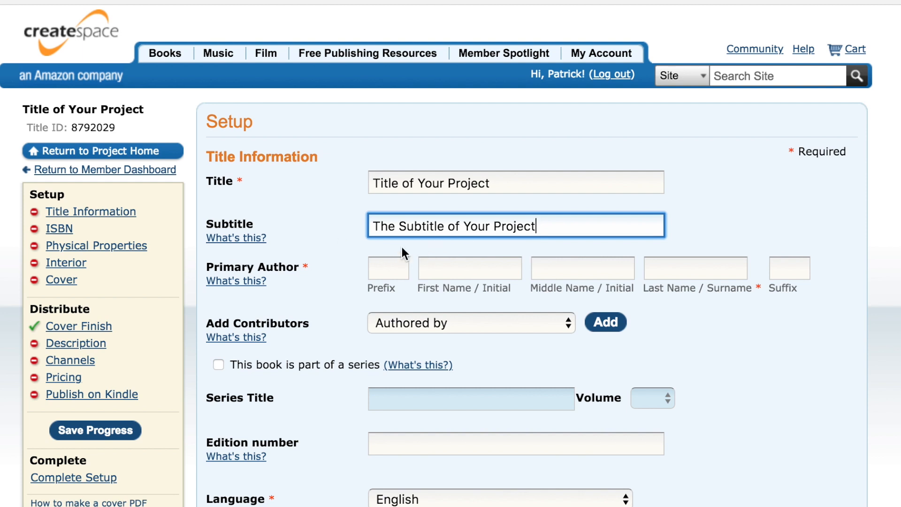
# Enter the primary author's first name as Firstname and last name as Lastname.
pyautogui.click(457, 270)
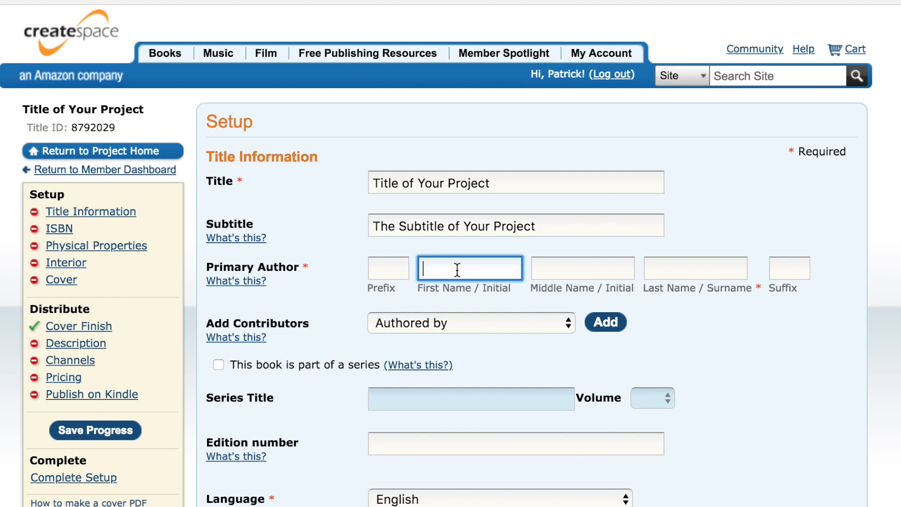
pyautogui.write('Firstname')
pyautogui.click(661, 261)
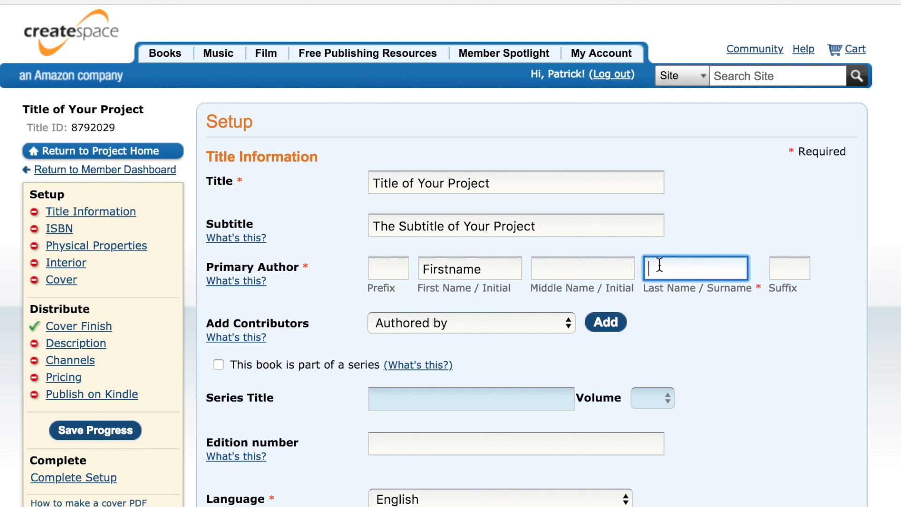
pyautogui.write('Lastname')
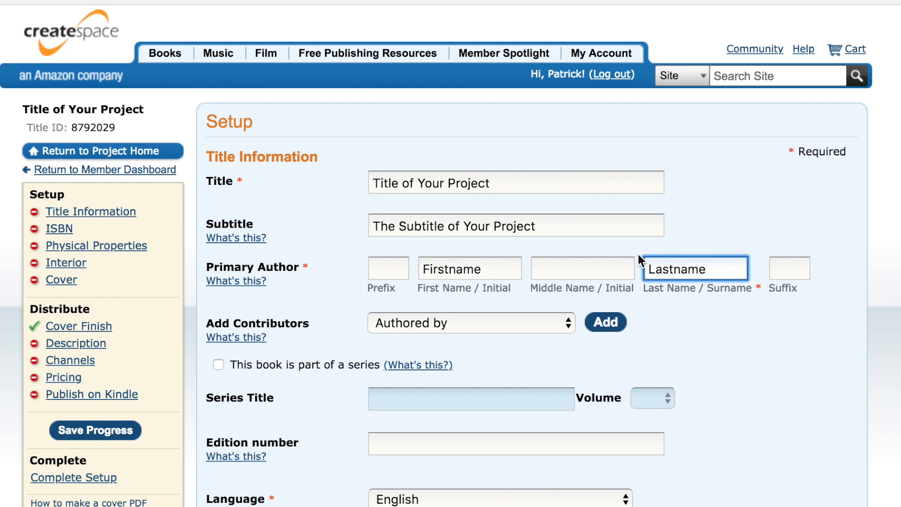
# Try adding PhD after the primary author's last name, and delete it again.
pyautogui.click(484, 269)
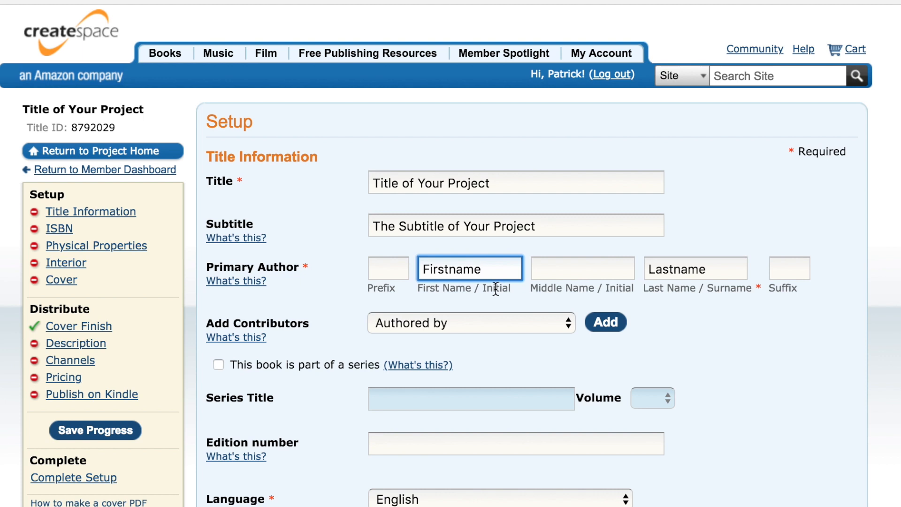
pyautogui.click(708, 263)
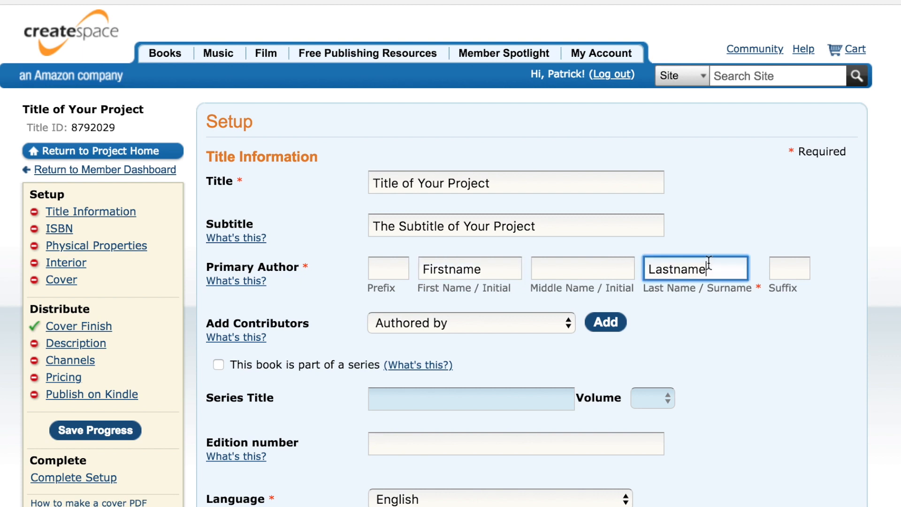
pyautogui.write('PhD')
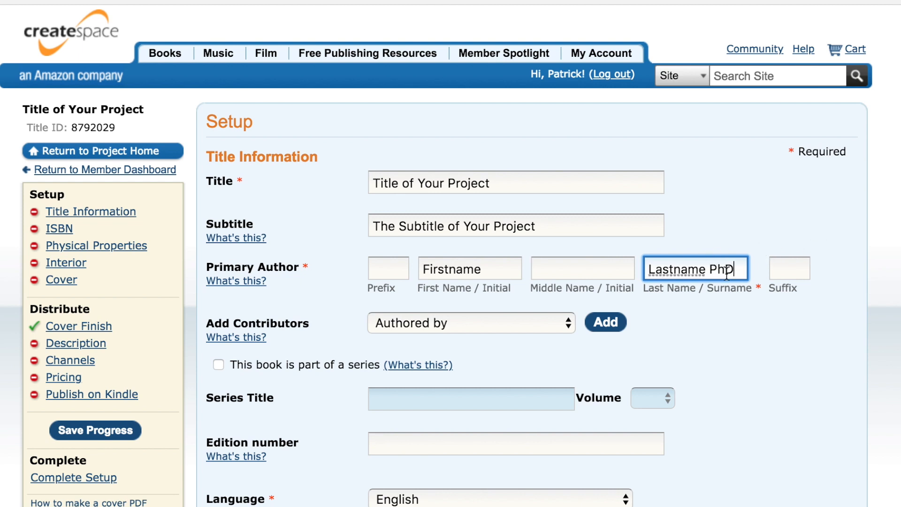
pyautogui.press('BackSpace')
pyautogui.press('BackSpace')
pyautogui.press('BackSpace')
pyautogui.press('BackSpace')
# Set the publication date to July 10, 2018.
pyautogui.click(639, 348)
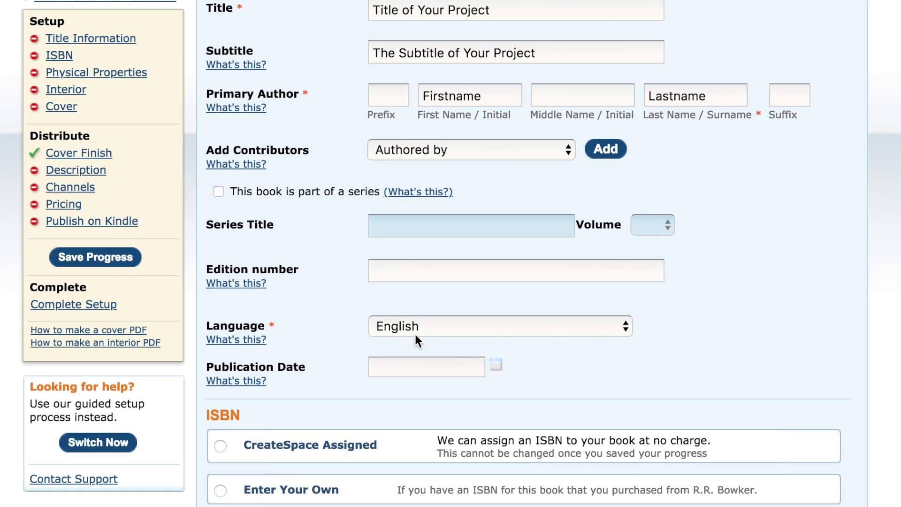
pyautogui.click(405, 366)
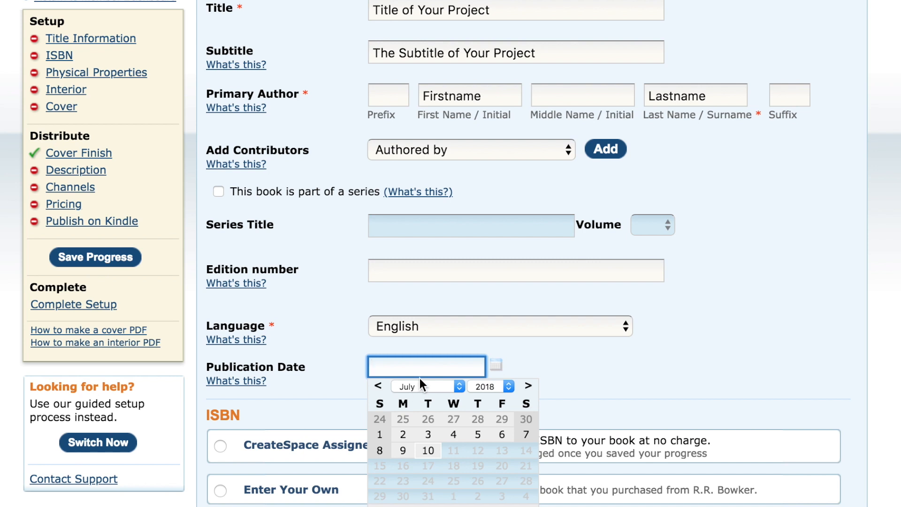
pyautogui.click(433, 454)
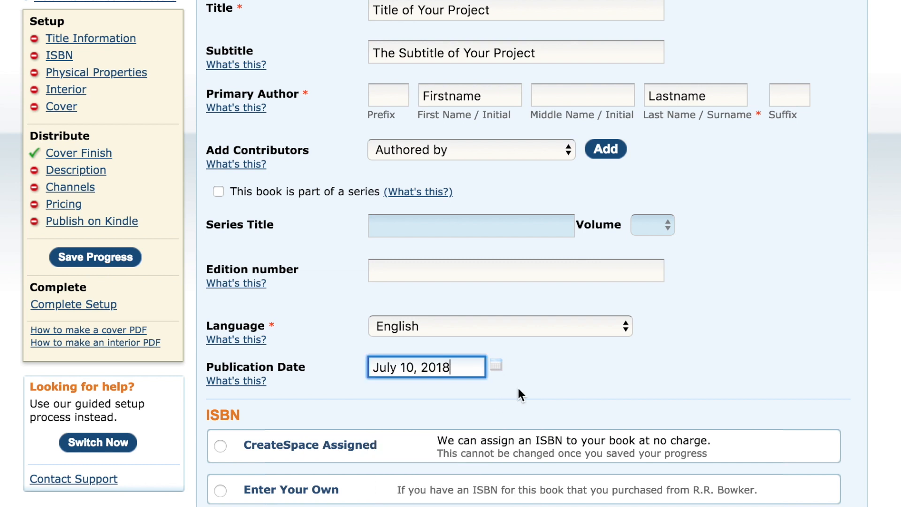
# Choose to enter your own ISBN for the book instead of a CreateSpace-assigned one.
pyautogui.scroll(-5, 540, 364)
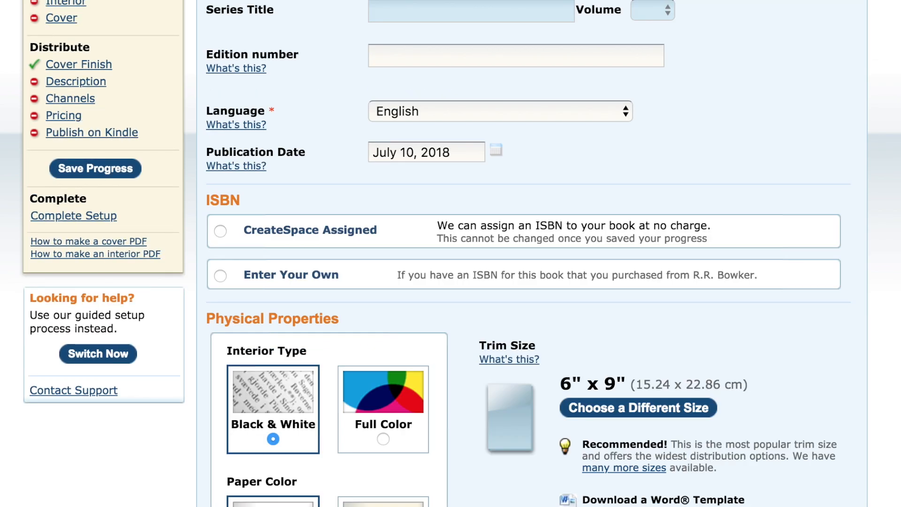
pyautogui.scroll(-3, 524, 254)
pyautogui.click(220, 104)
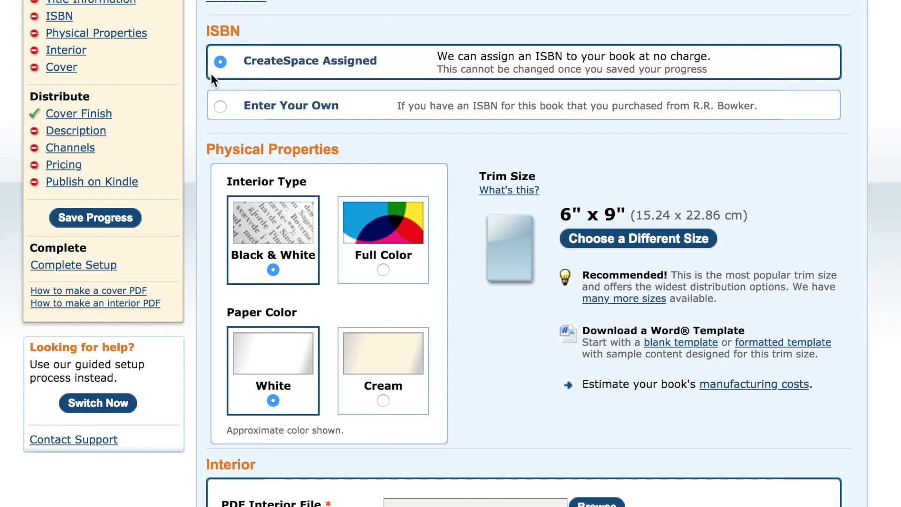
pyautogui.click(220, 107)
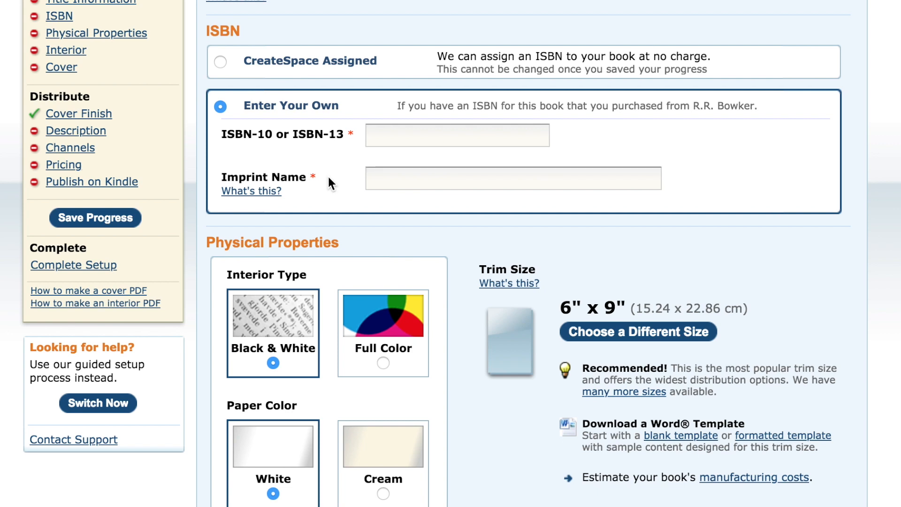
# Set the book's trim size to 5.5" x 8.5" and the paper color to Cream.
pyautogui.scroll(-2, 323, 180)
pyautogui.scroll(-5, 321, 180)
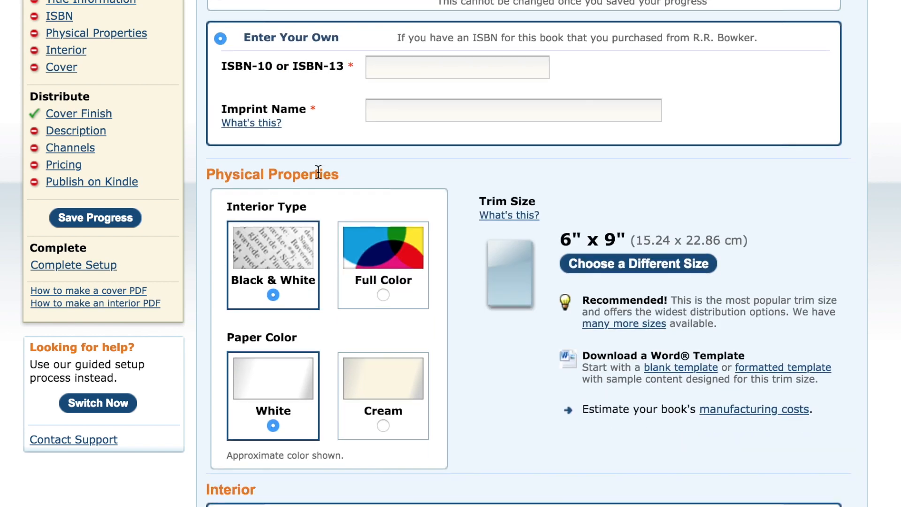
pyautogui.scroll(-1, 318, 173)
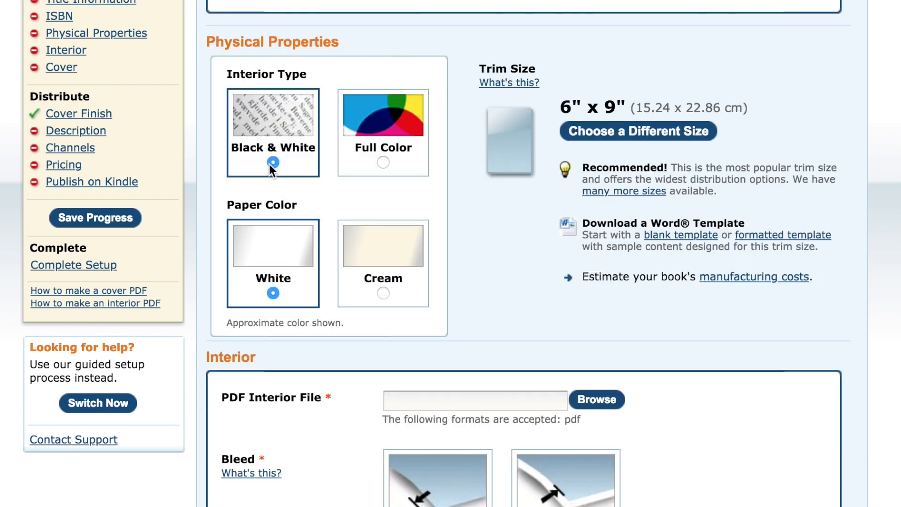
pyautogui.click(593, 133)
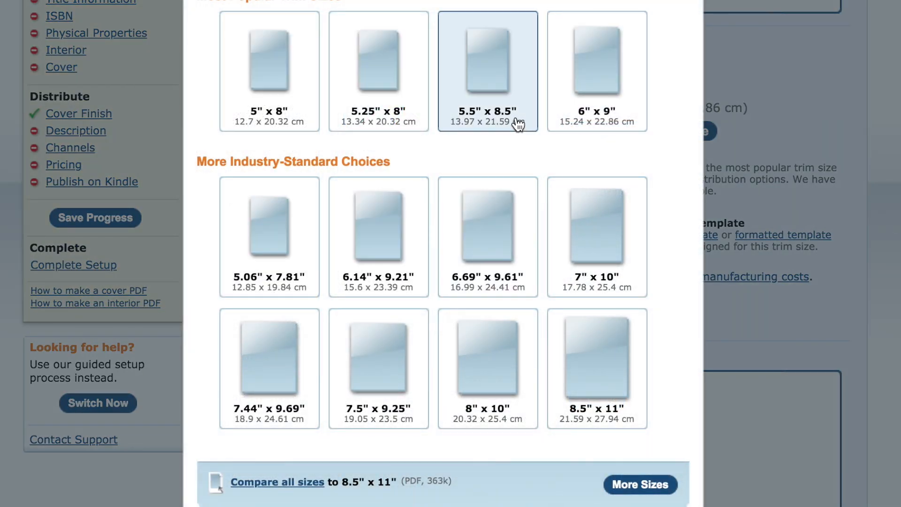
pyautogui.click(519, 124)
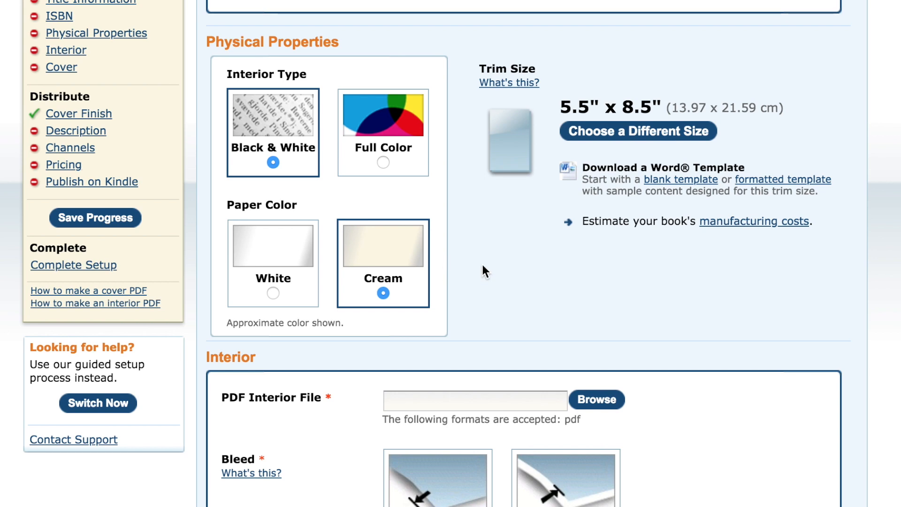
# Choose the book's interior PDF from the Downloads folder as the PDF interior file.
pyautogui.scroll(1, 483, 264)
pyautogui.scroll(-6, 482, 266)
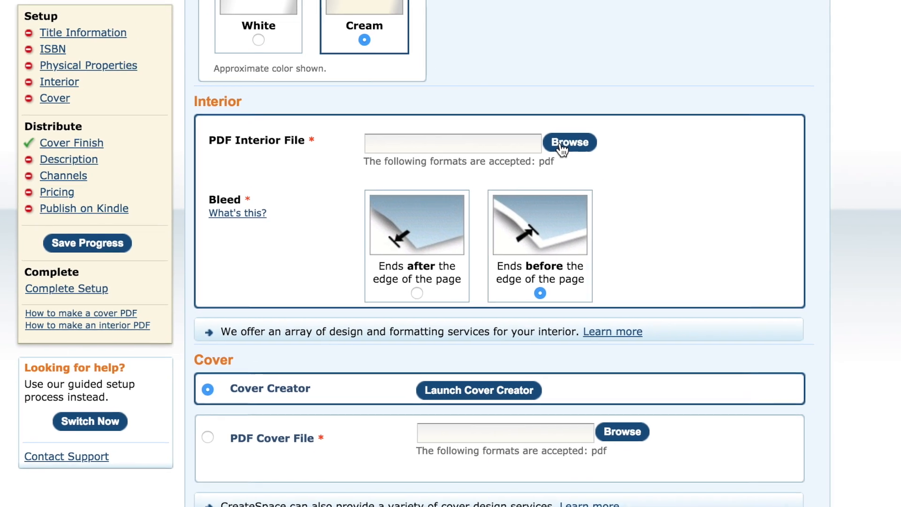
pyautogui.click(565, 144)
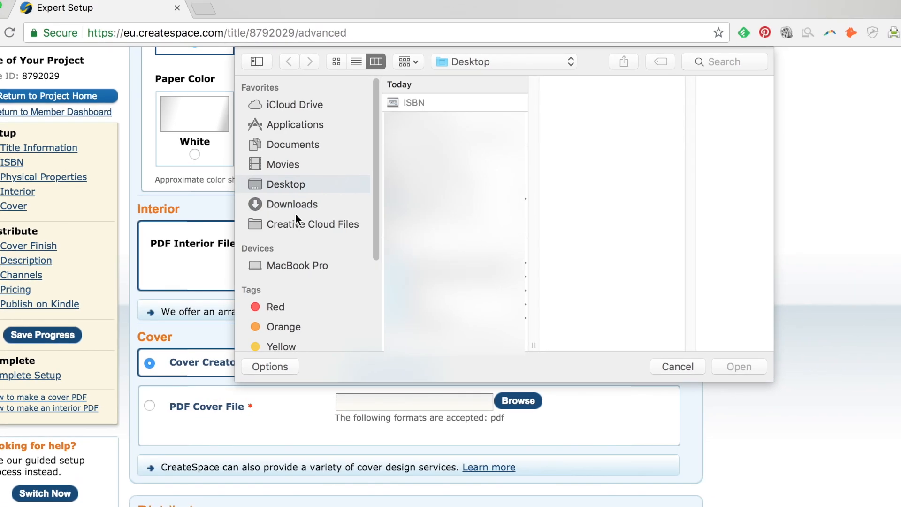
pyautogui.click(309, 207)
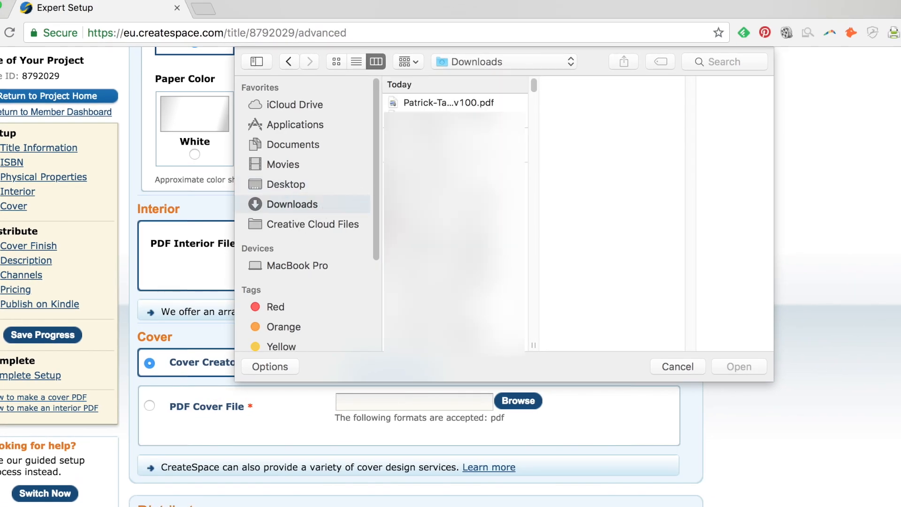
pyautogui.click(442, 106)
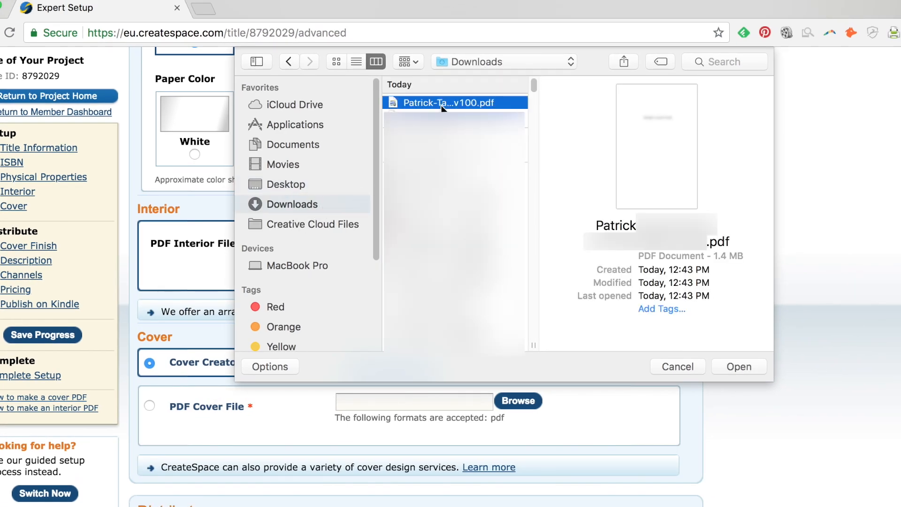
pyautogui.click(733, 369)
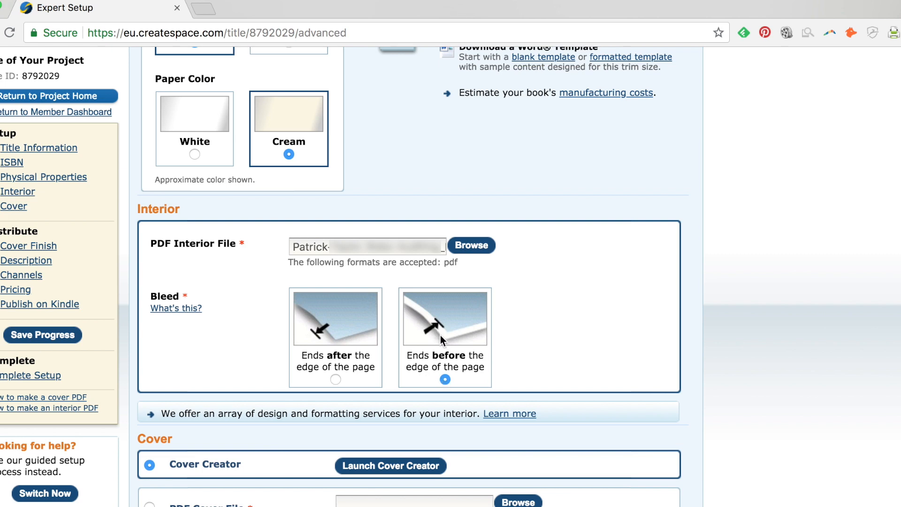
# Switch the cover option to PDF Cover File and choose the cover PDF from the Downloads folder.
pyautogui.scroll(-5, 540, 335)
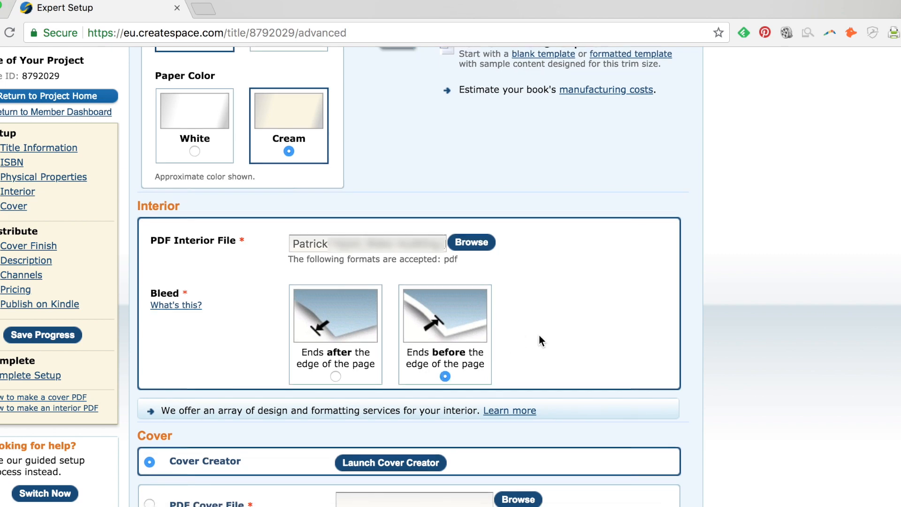
pyautogui.scroll(-1, 538, 337)
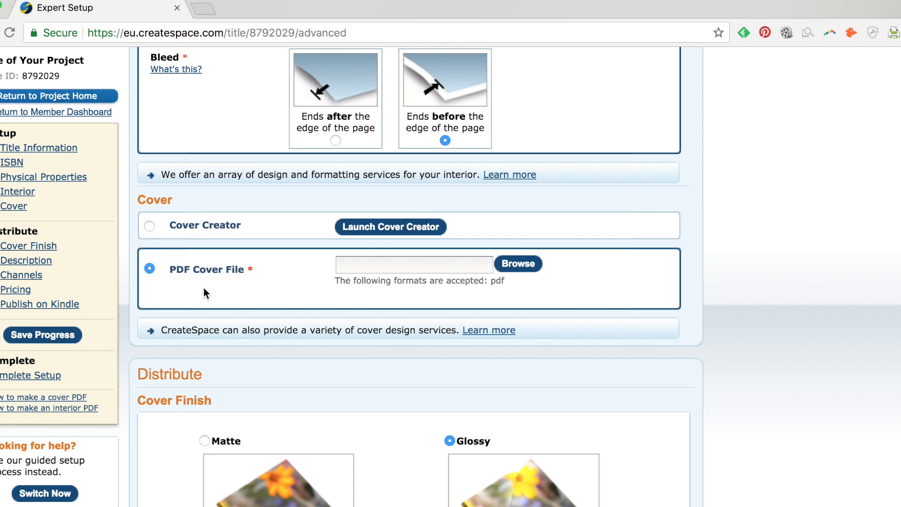
pyautogui.click(506, 265)
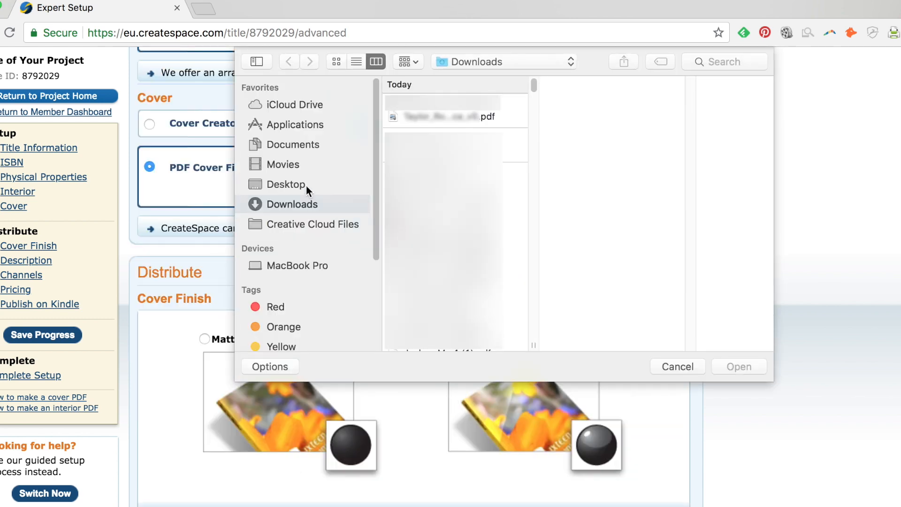
pyautogui.click(440, 118)
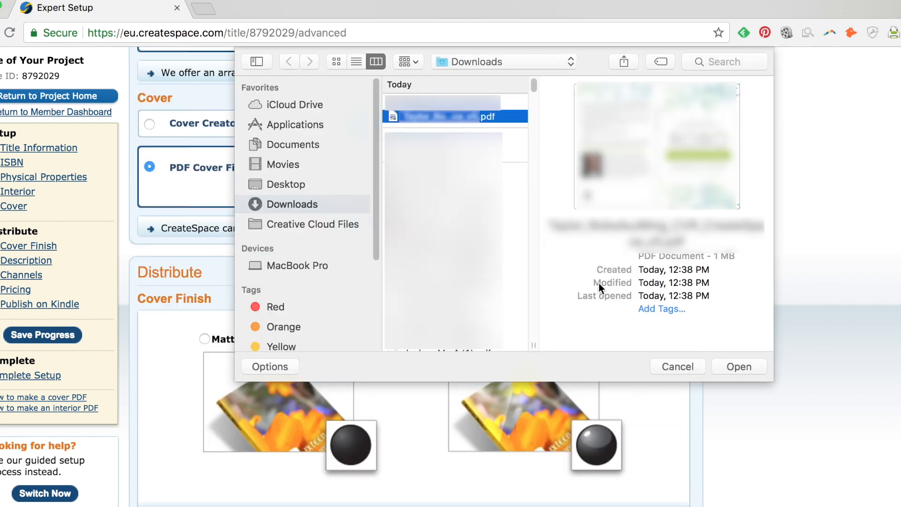
pyautogui.click(736, 365)
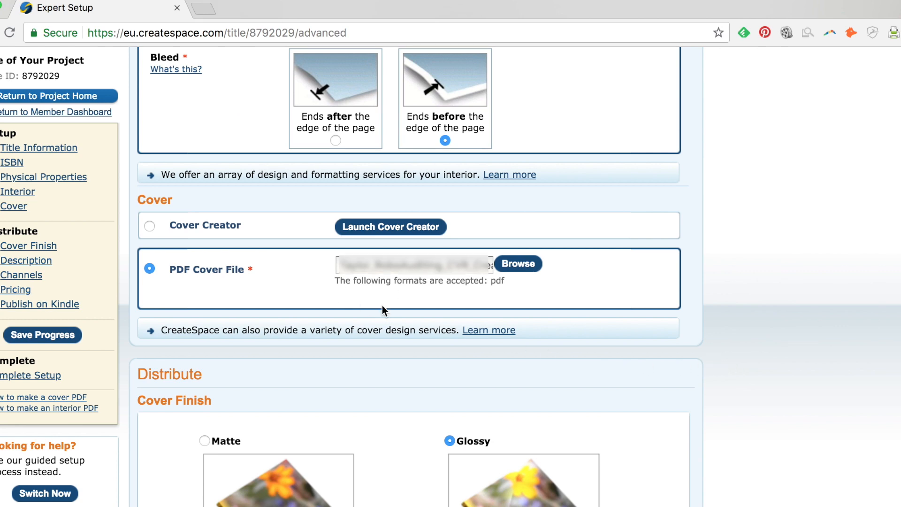
# Enter "This is our book description." as the book's description.
pyautogui.scroll(-3, 383, 306)
pyautogui.scroll(-4, 382, 306)
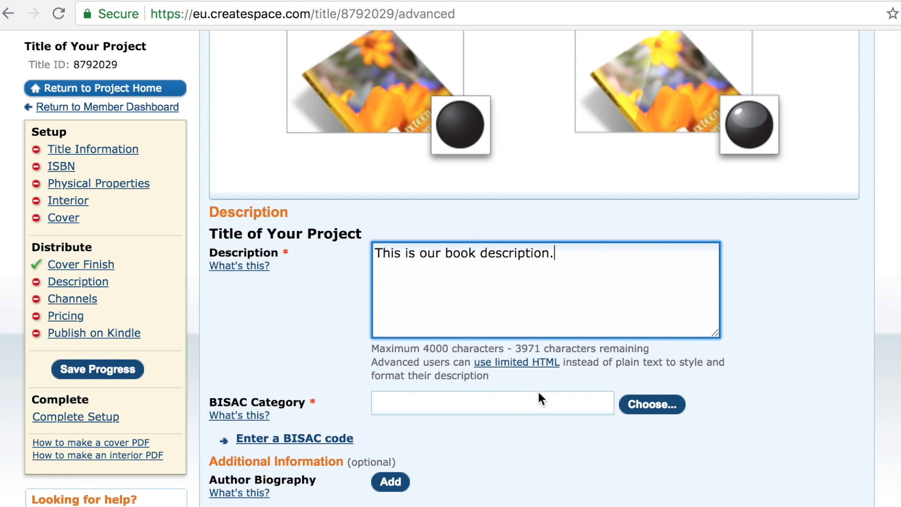
pyautogui.click(566, 404)
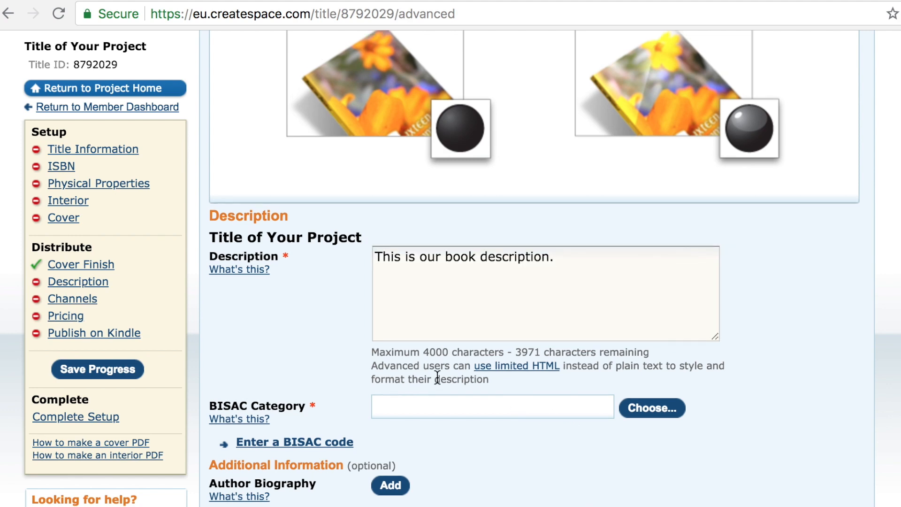
# Set the book's BISAC category to Business & Economics / Taxation / Small Business.
pyautogui.scroll(-3, 434, 371)
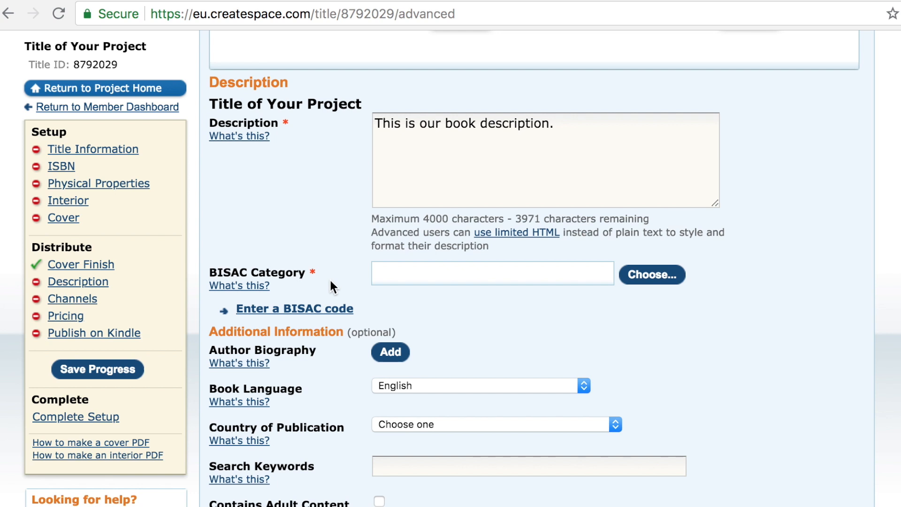
pyautogui.click(646, 277)
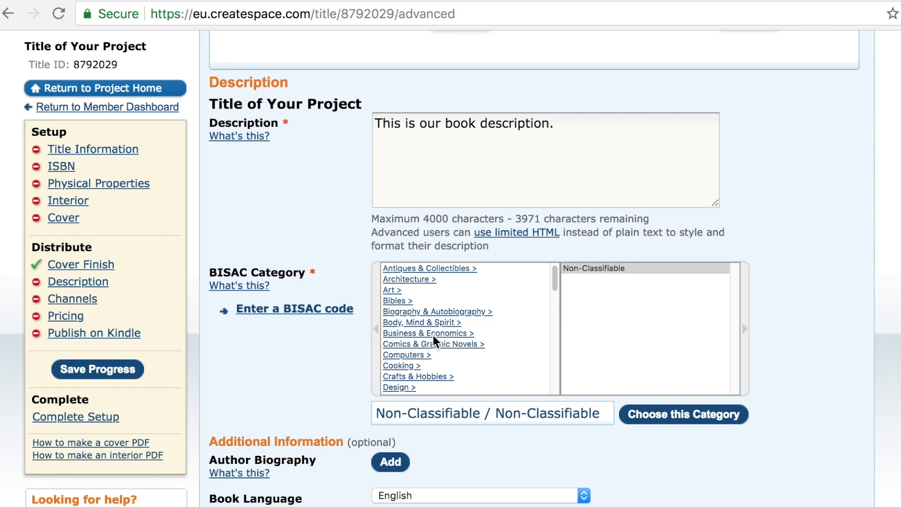
pyautogui.click(432, 336)
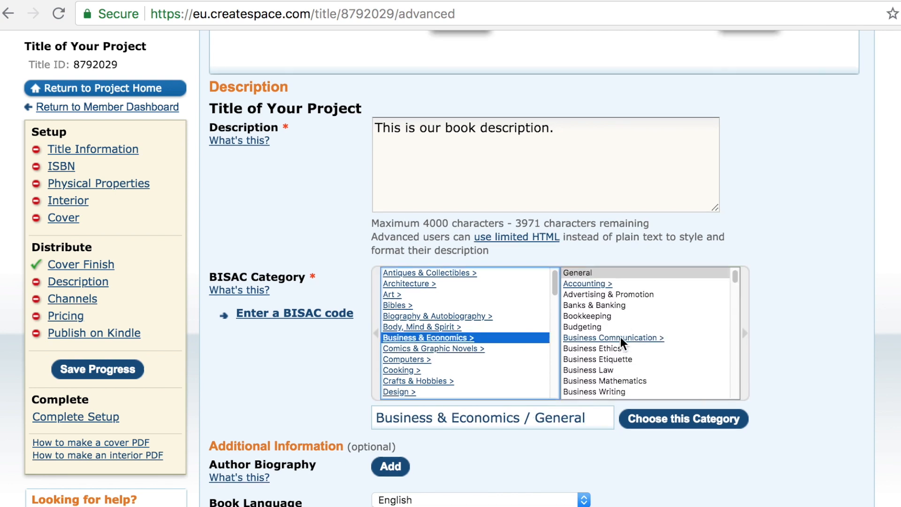
pyautogui.scroll(-5, 621, 337)
pyautogui.scroll(-10, 613, 314)
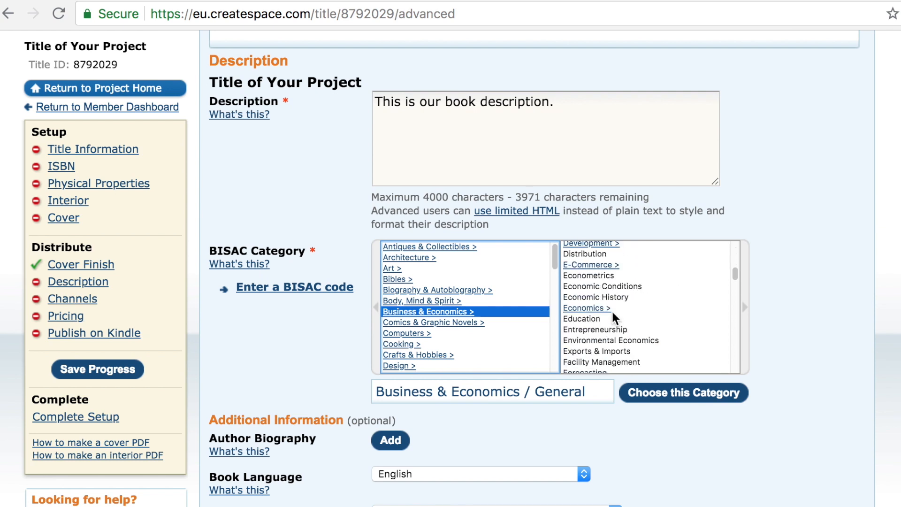
pyautogui.scroll(-6, 612, 309)
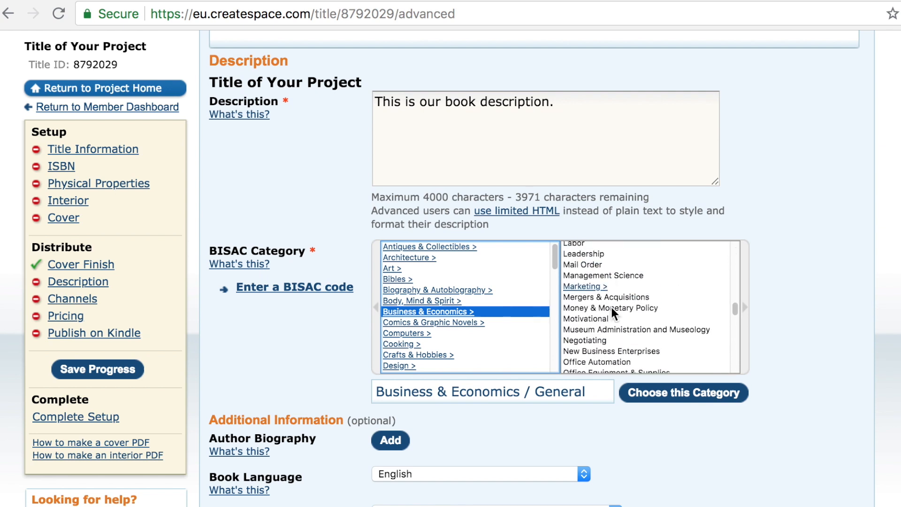
pyautogui.scroll(-8, 612, 305)
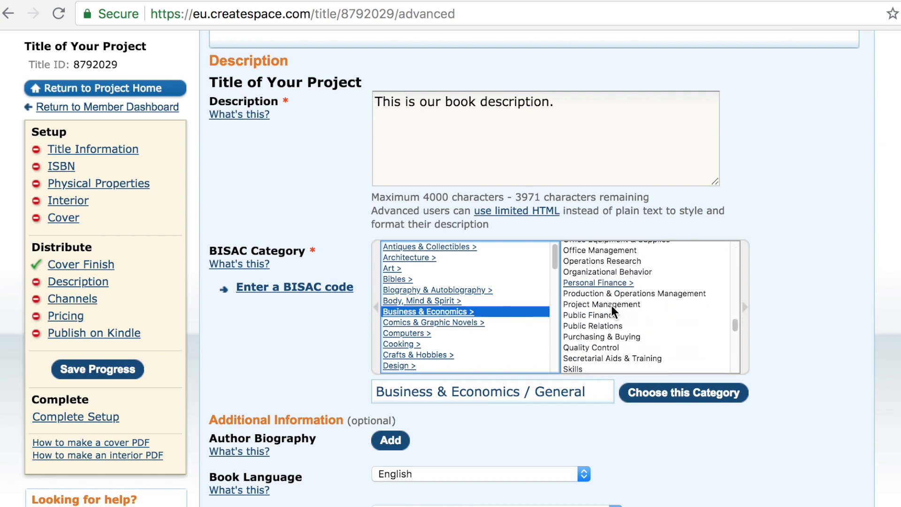
pyautogui.scroll(-1, 610, 312)
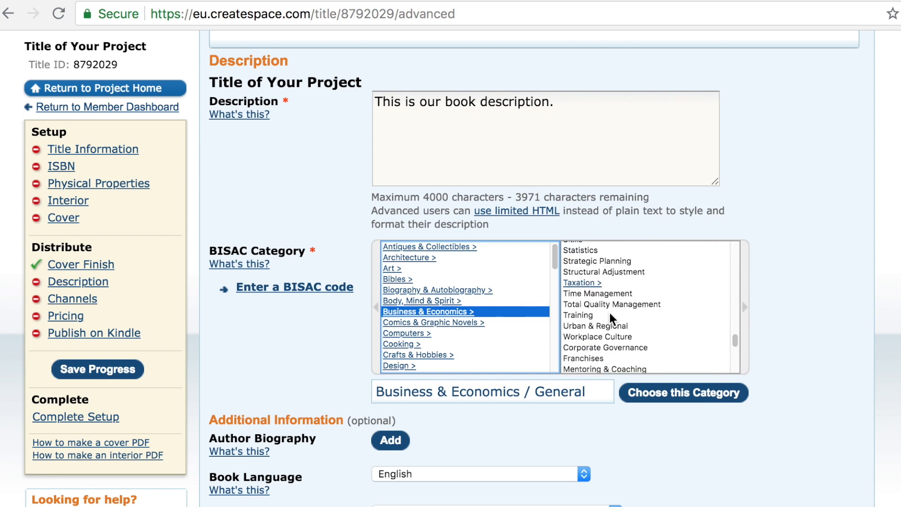
pyautogui.click(591, 283)
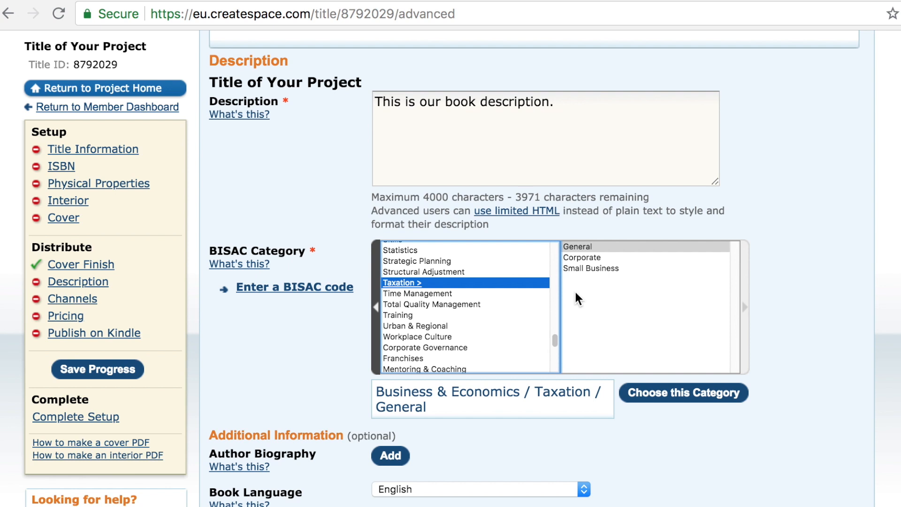
pyautogui.click(582, 268)
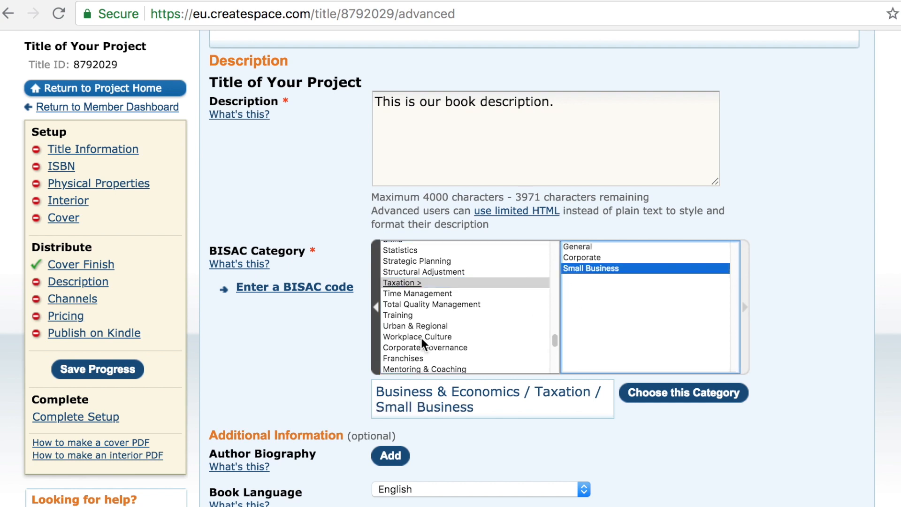
pyautogui.click(659, 394)
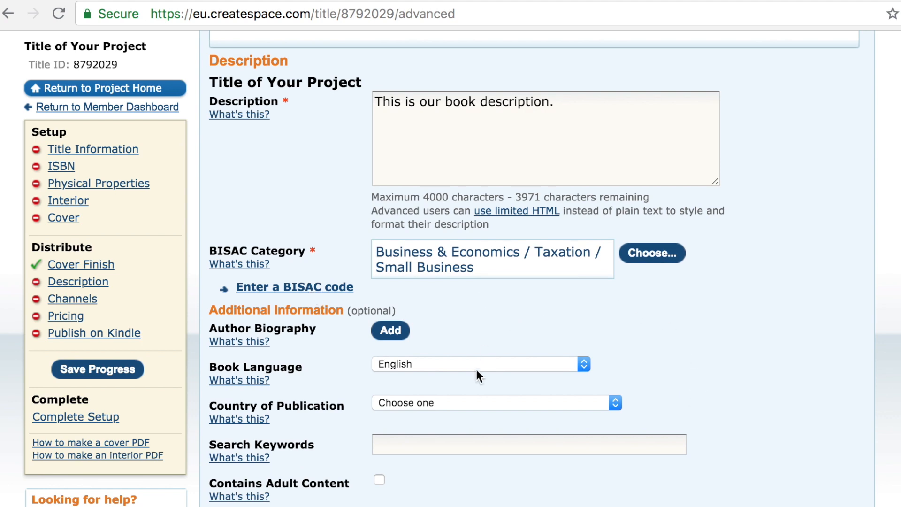
# Add an author biography reading "My Author Bio." to the book's additional information.
pyautogui.scroll(-5, 477, 370)
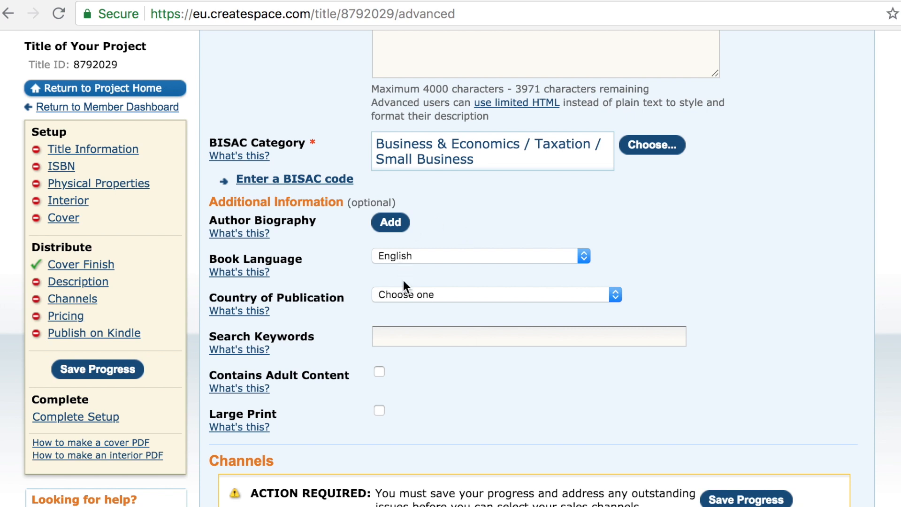
pyautogui.click(398, 230)
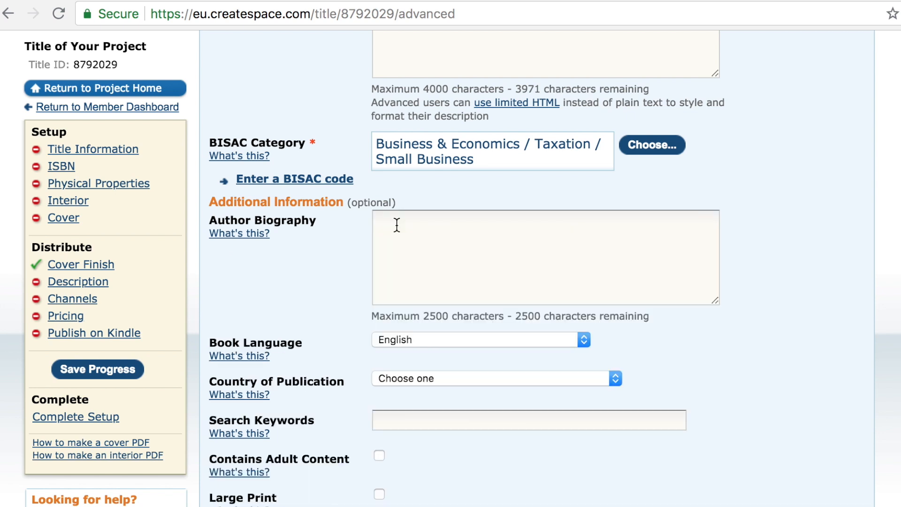
pyautogui.click(402, 244)
pyautogui.write('My ')
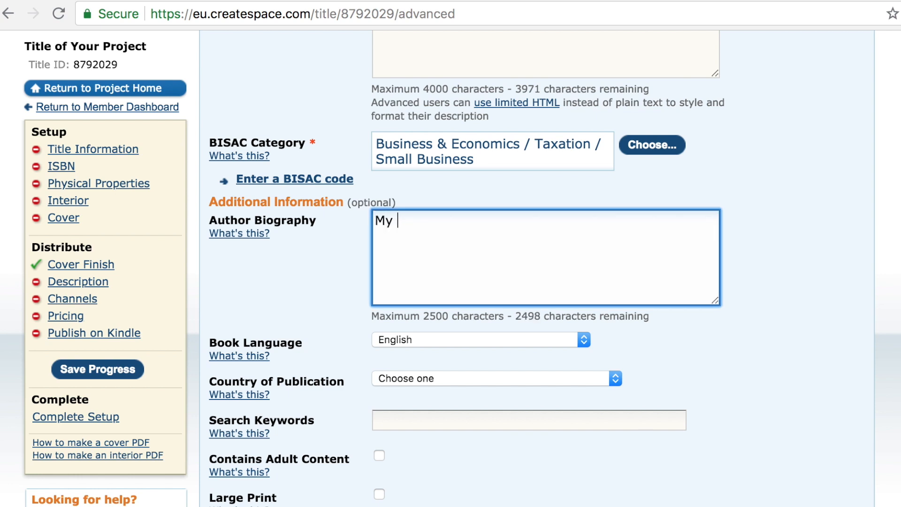
pyautogui.write('Author Bio.')
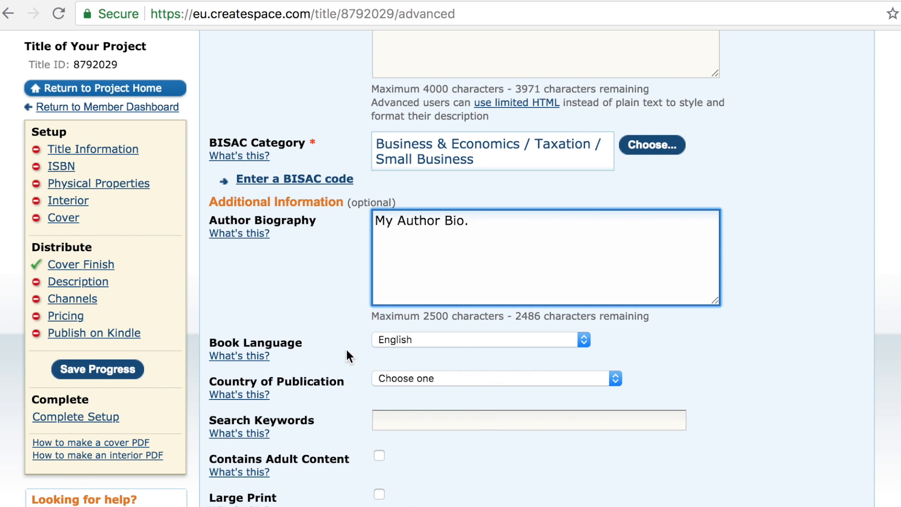
pyautogui.click(652, 345)
# Select Amazon.com as a sales channel for the book.
pyautogui.scroll(-3, 652, 346)
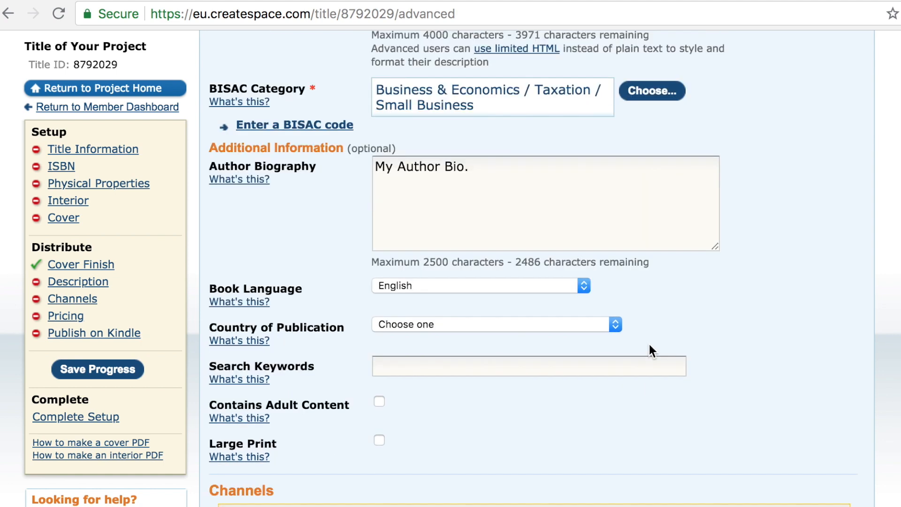
pyautogui.scroll(-3, 650, 342)
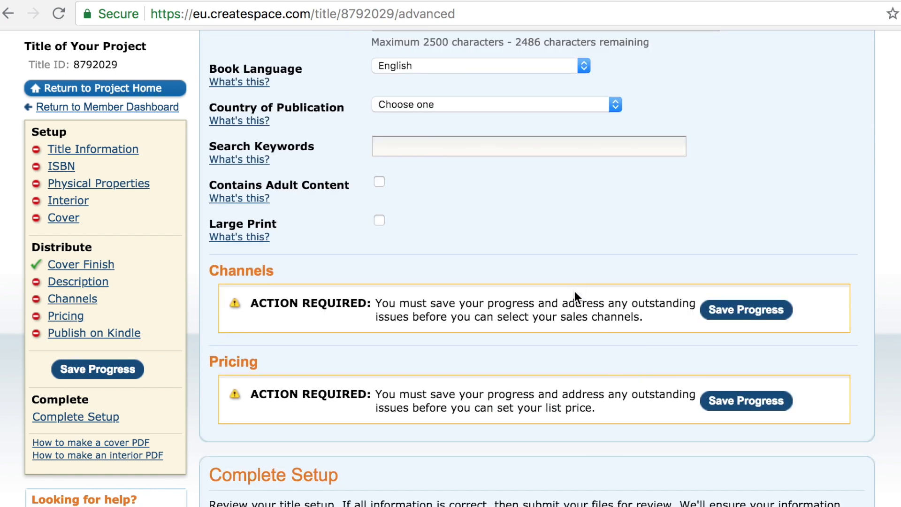
pyautogui.scroll(-3, 578, 405)
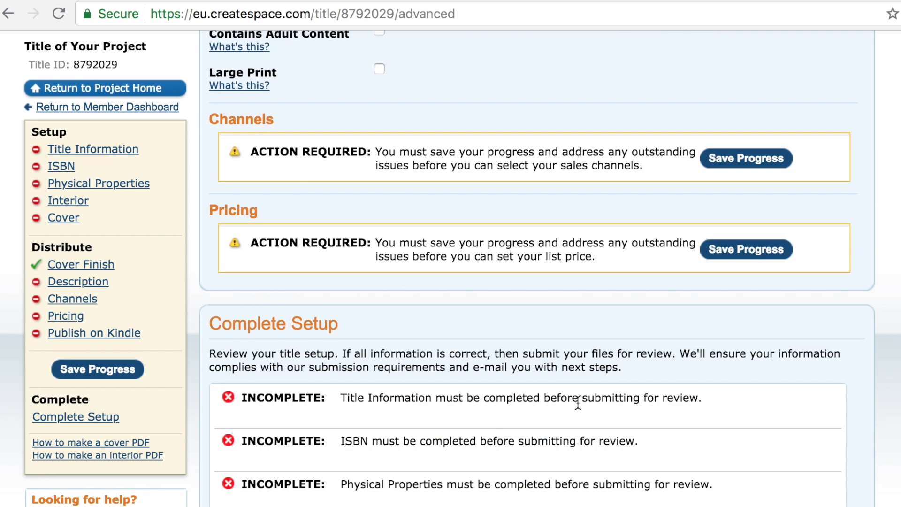
pyautogui.scroll(-5, 579, 301)
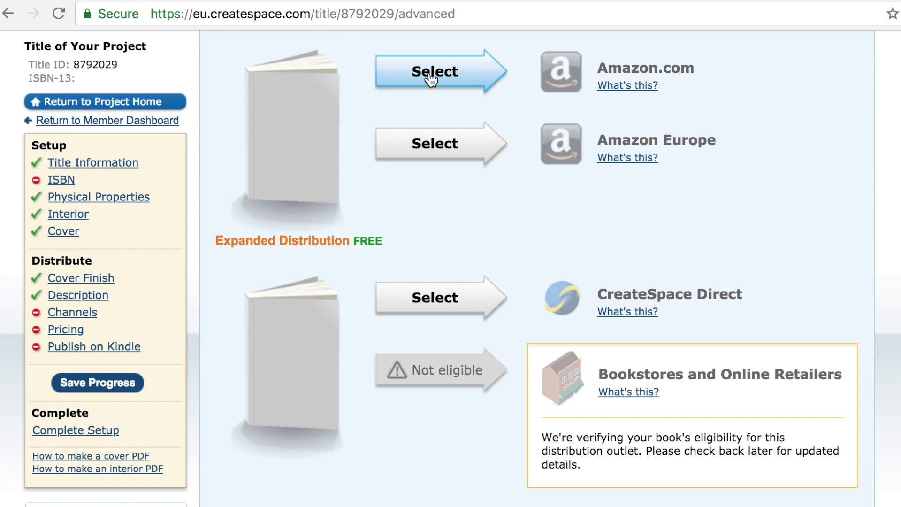
pyautogui.click(458, 78)
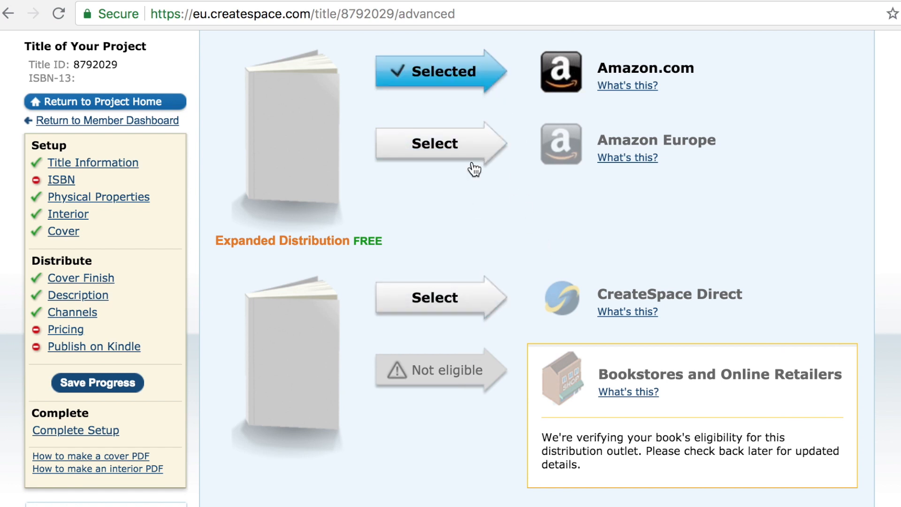
# Set the book's US list price to 15.99 USD, calculate the royalties and review the European prices and remaining setup items.
pyautogui.scroll(-8, 511, 242)
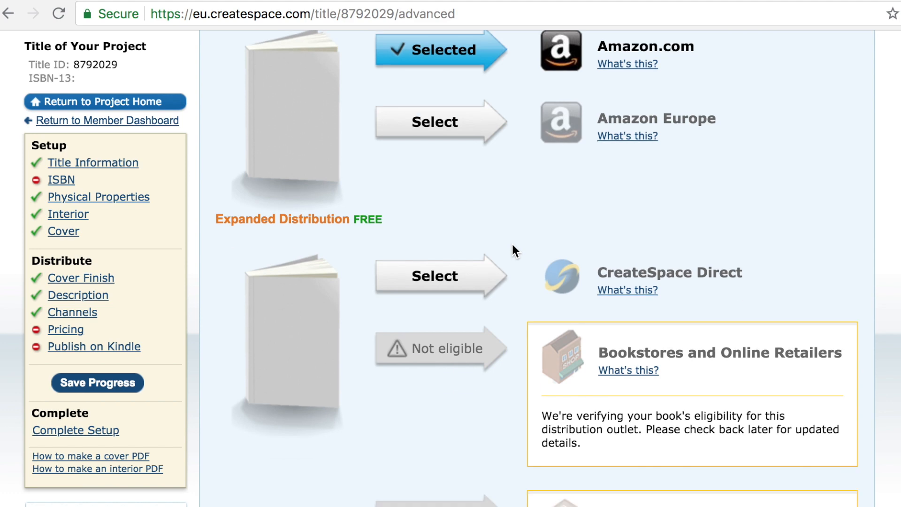
pyautogui.scroll(-2, 469, 258)
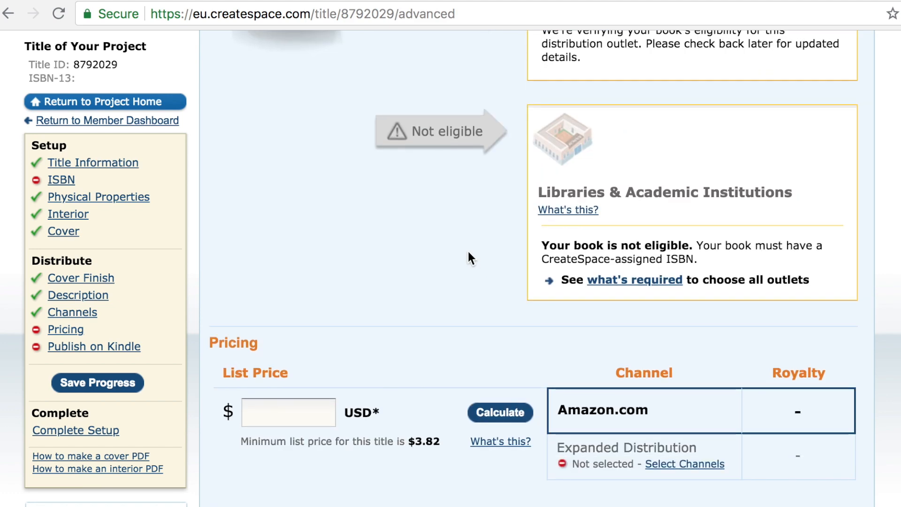
pyautogui.scroll(-1, 390, 208)
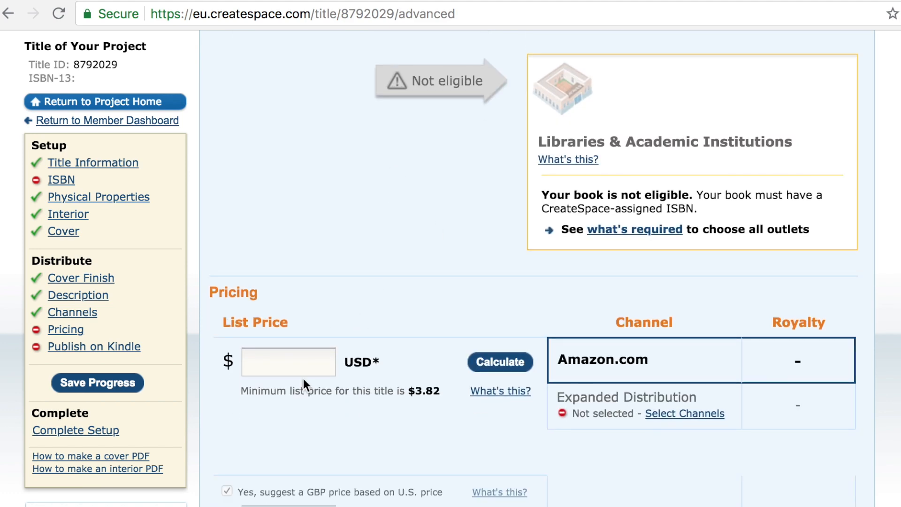
pyautogui.click(306, 360)
pyautogui.write('15.99')
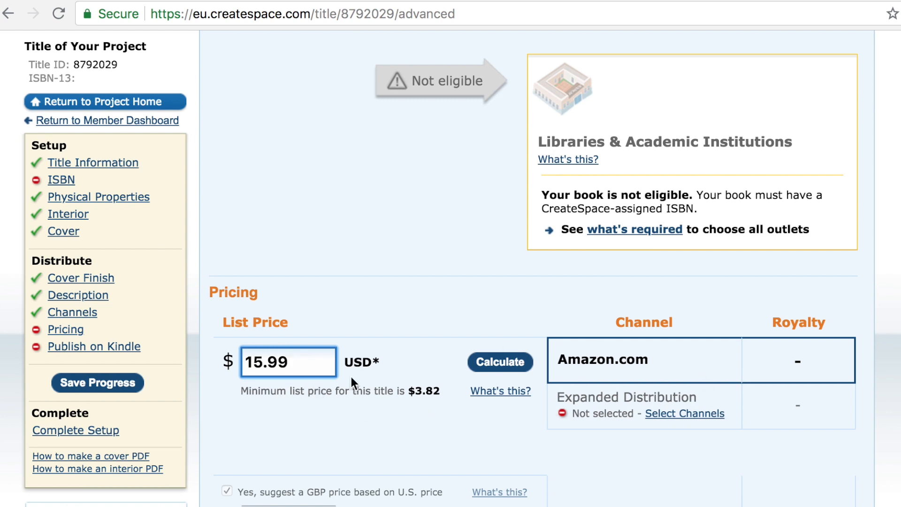
pyautogui.scroll(1, 351, 376)
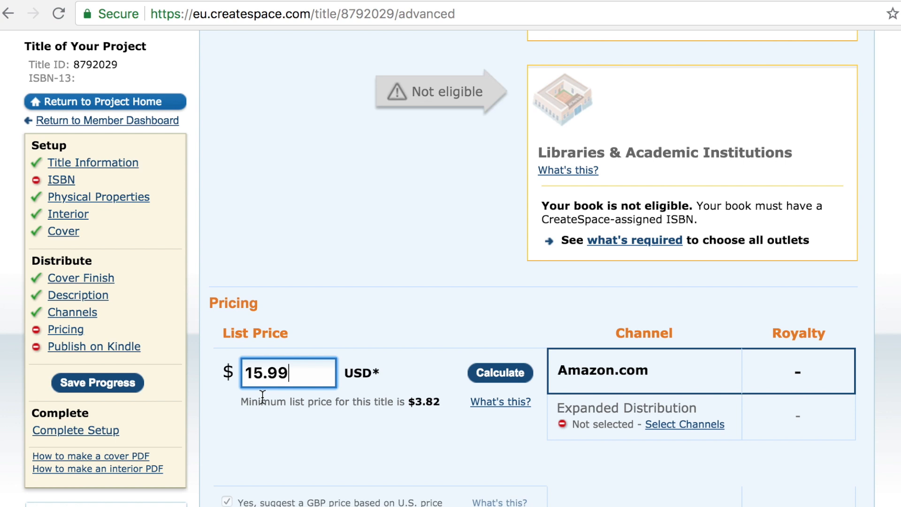
pyautogui.scroll(-2, 385, 382)
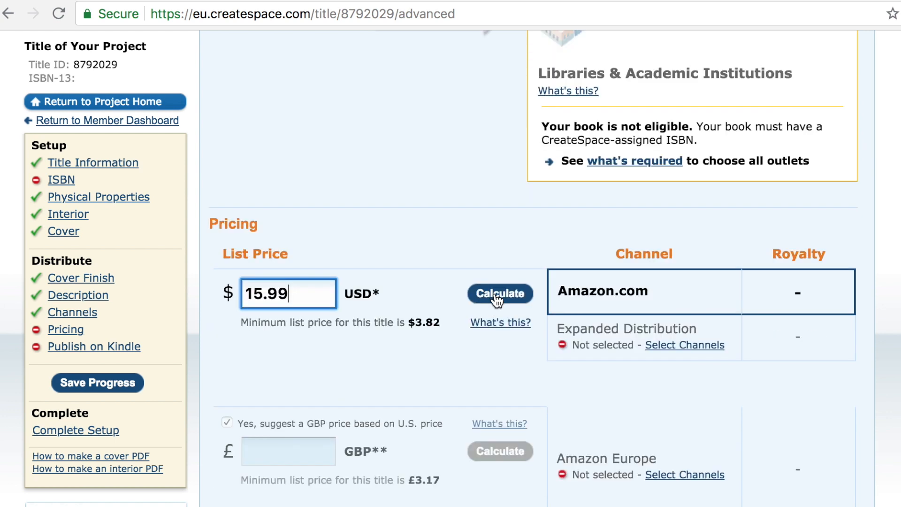
pyautogui.click(499, 294)
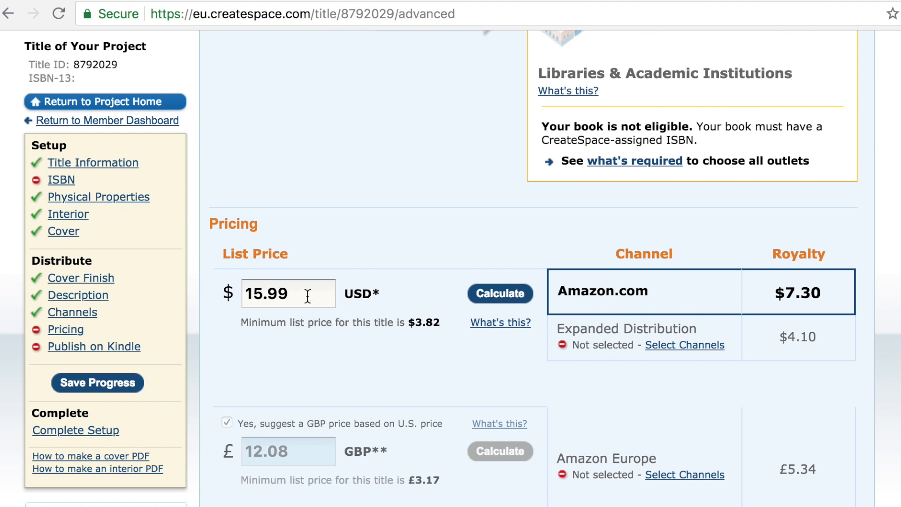
pyautogui.scroll(-7, 437, 357)
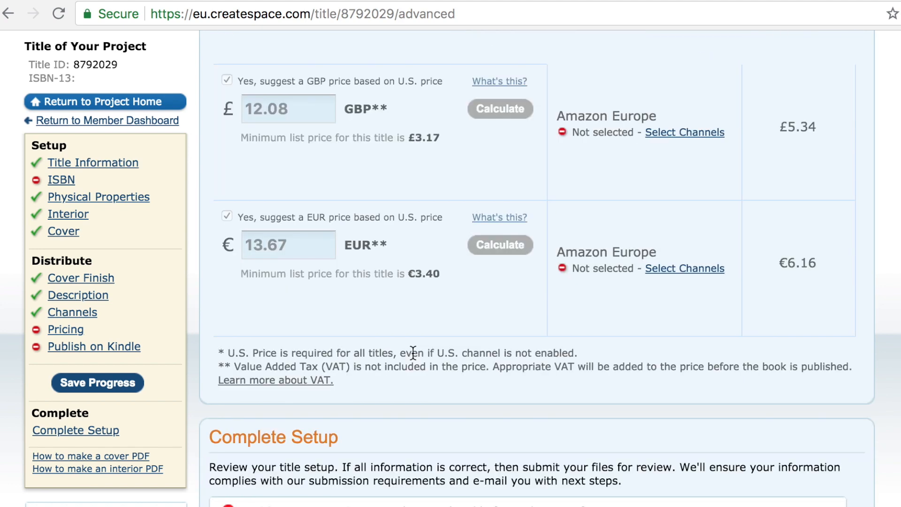
pyautogui.scroll(-4, 413, 353)
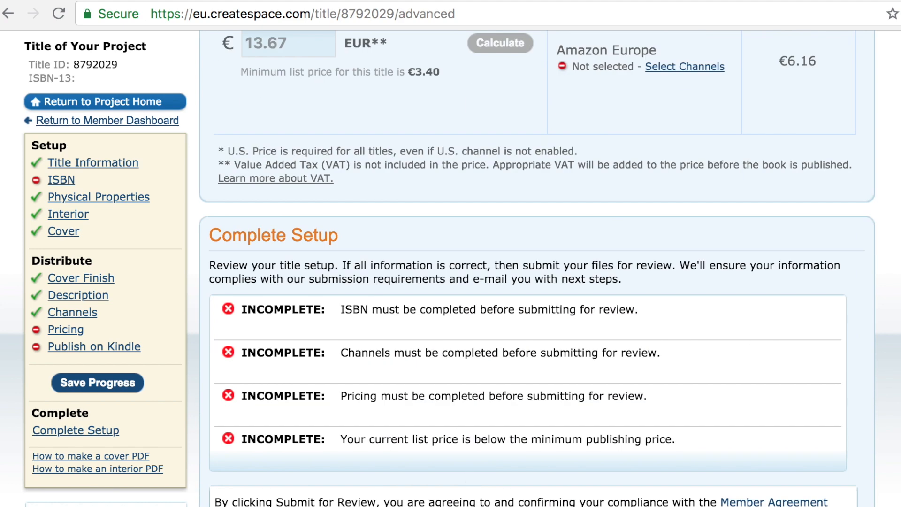